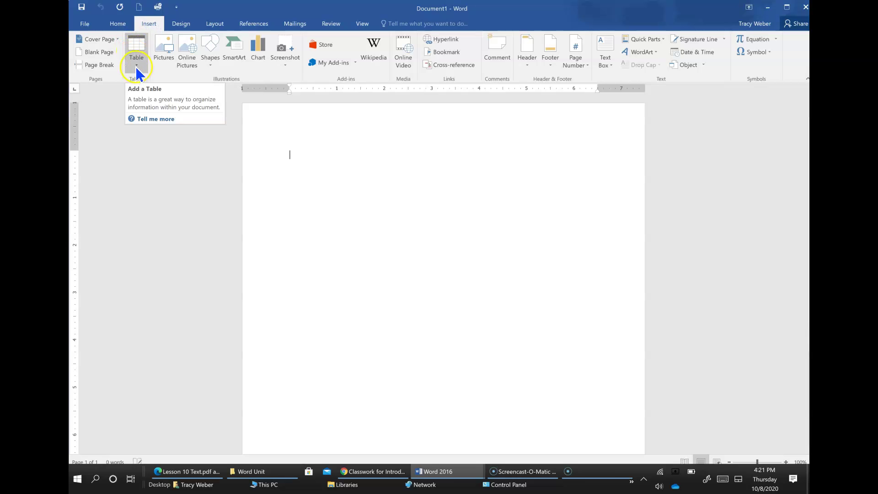
Insert a table with three columns and two rows into the blank document.
click(136, 67)
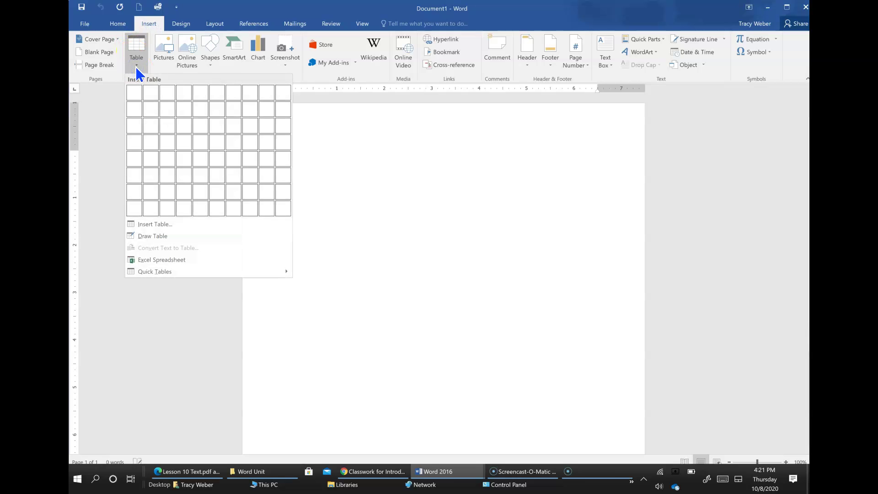
click(136, 90)
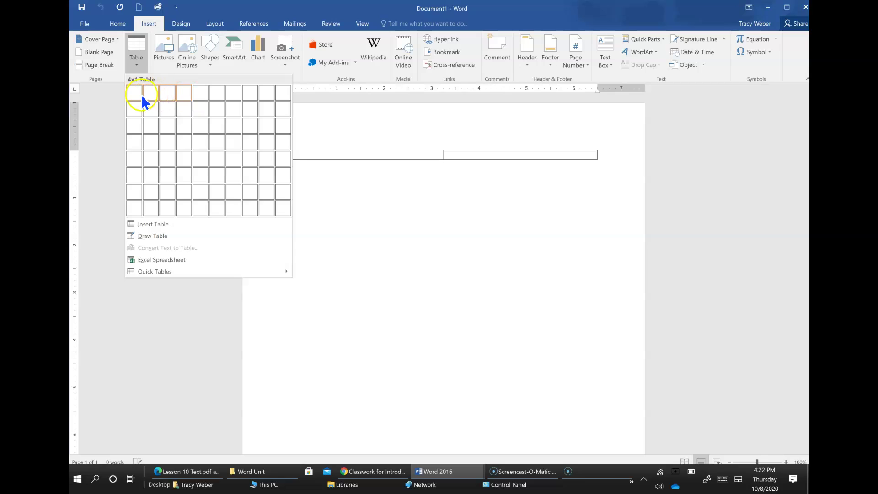
click(169, 114)
Fill the table's first row with the column headings Teacher, Subject and Time.
click(331, 156)
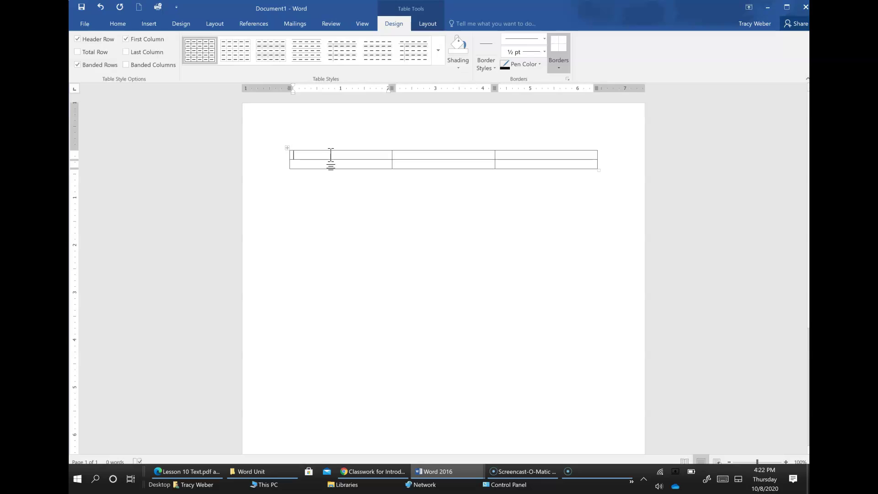
text(Teacher)
key(Tab)
text(Subject)
key(Tab)
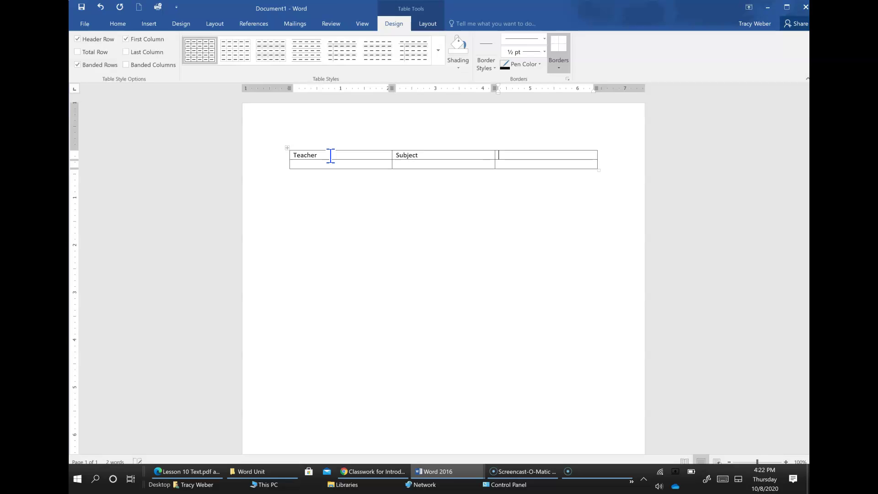
text(Time)
key(Tab)
Fill the second row with the first teacher's name, the subject Business and the time Period 1.
text(Mrs. Weber)
key(Tab)
text(Busienss)
key(Tab)
key(shift+Tab)
text(Busienss)
key(BackSpace)
key(BackSpace)
key(BackSpace)
key(BackSpace)
key(BackSpace)
text(iness)
key(Tab)
text(Period)
Add a third row at the table's end containing the second teacher's name, Cooking and Period 2.
key(Tab)
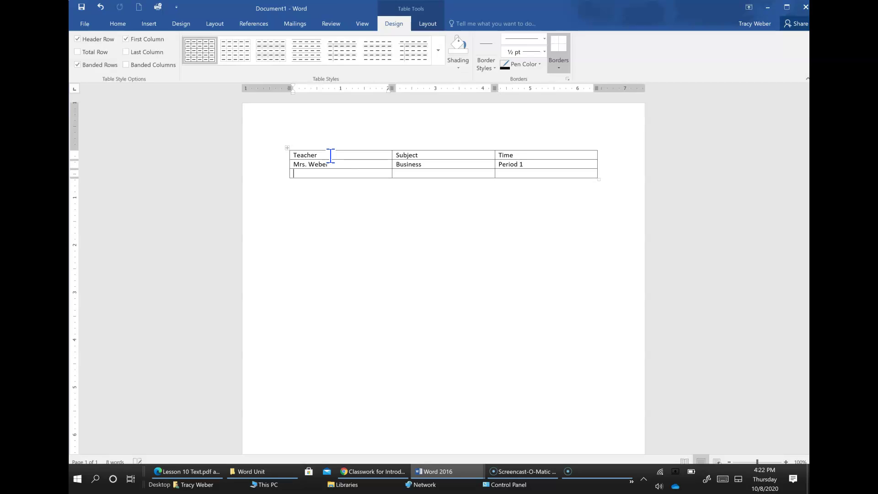
text(Mrs. F)
text(eller	)
text(Cooking)
key(Tab)
text(Period 2)
Add a fourth row at the table's end containing the third teacher's name, Agriculture and Period 3.
key(Tab)
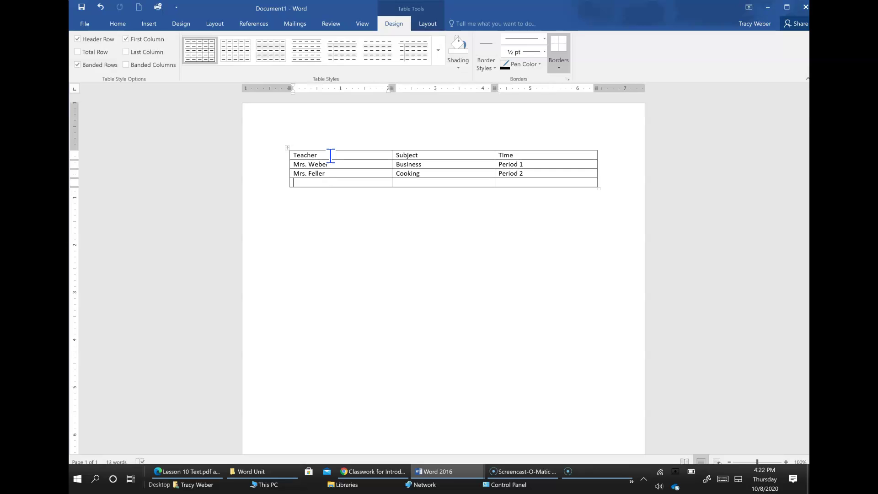
click(537, 174)
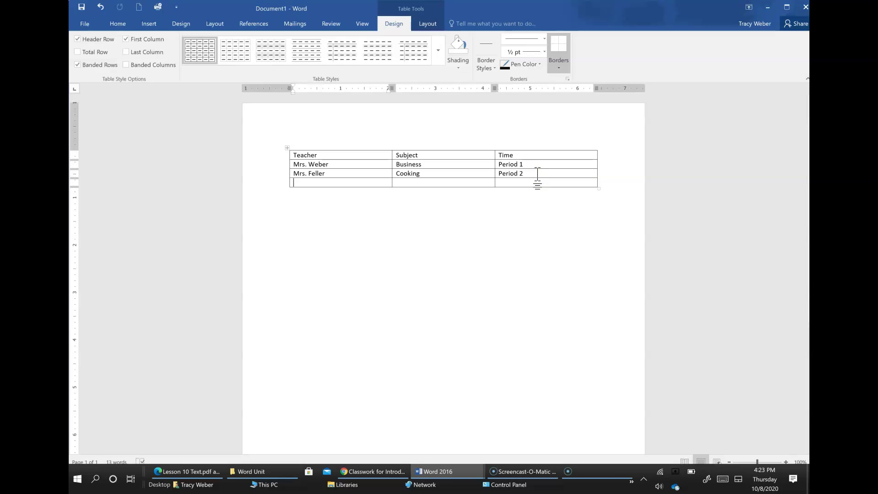
text(Mr. Schroeder)
key(Tab)
text(Agriculture)
key(Tab)
text(Period 3)
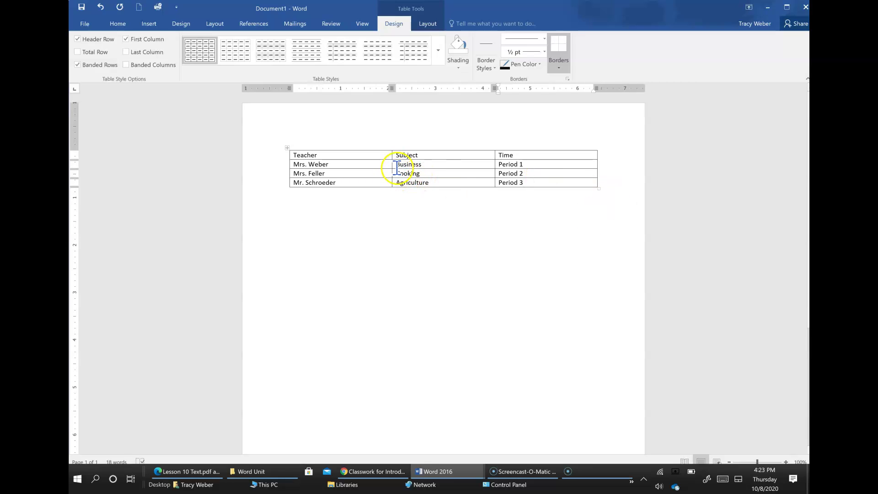
Shade only the Business cell with the standard blue color.
drag(396, 165, 424, 163)
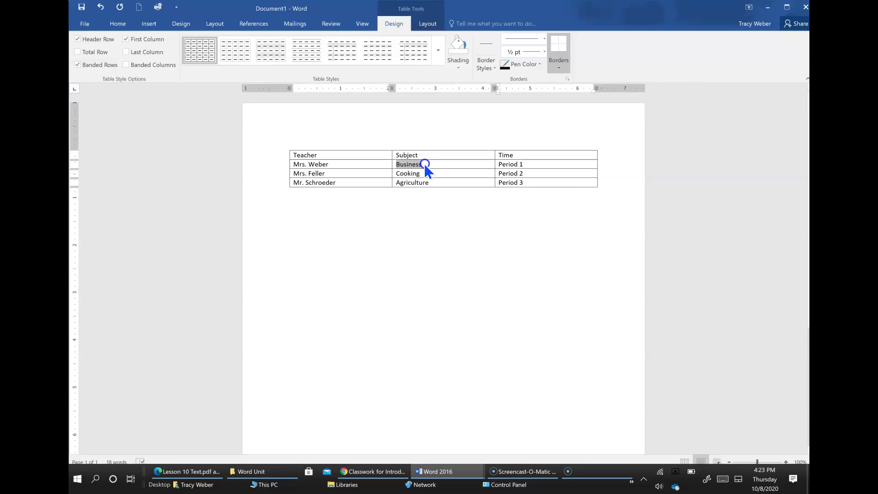
click(450, 161)
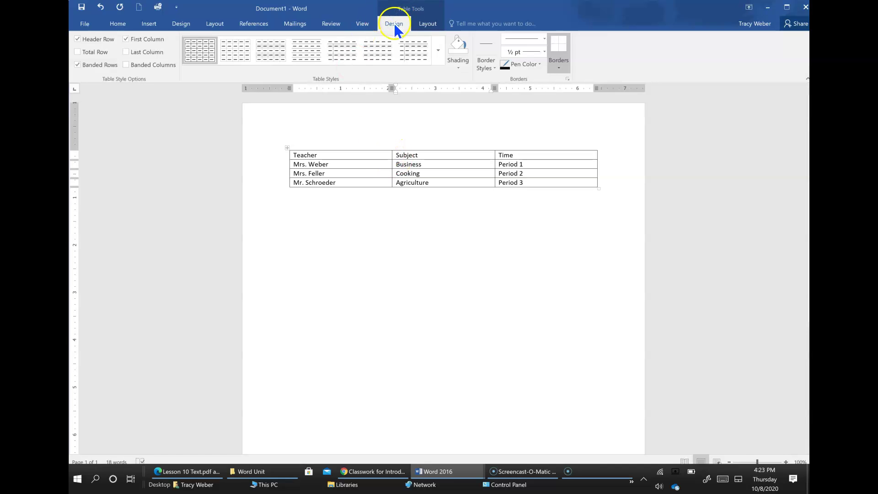
click(459, 67)
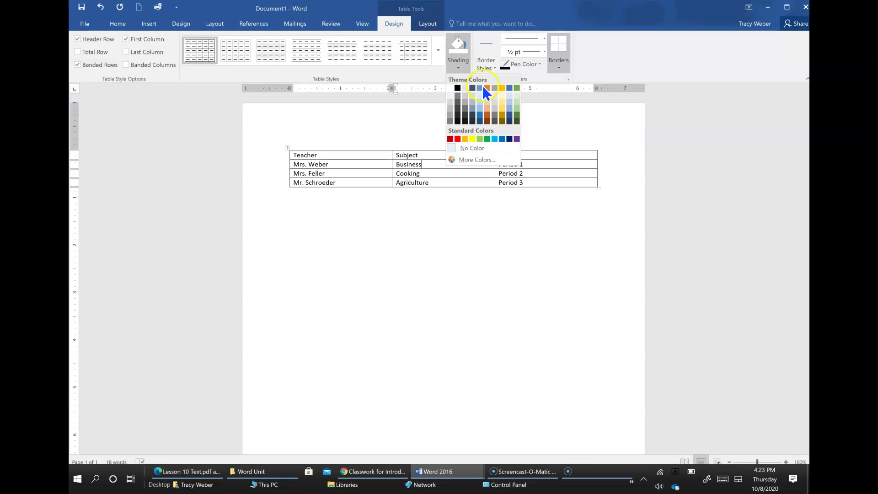
click(500, 138)
click(466, 181)
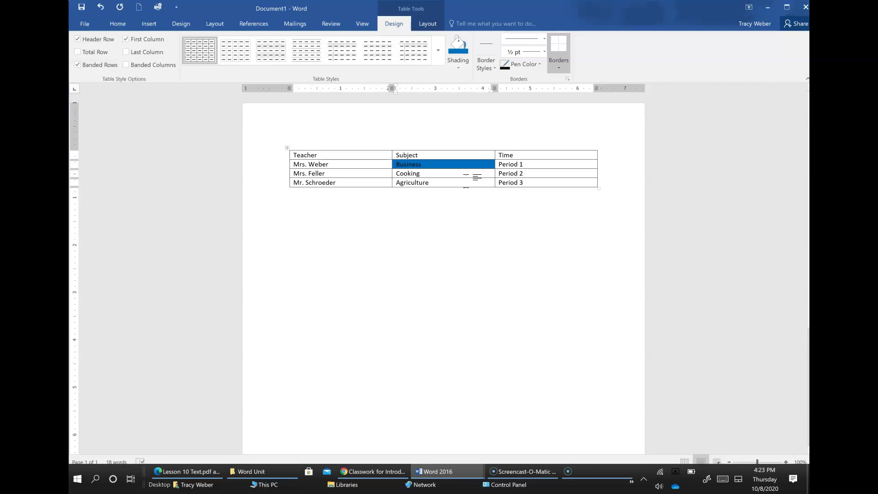
Shade the entire heading row with the gold theme color.
click(278, 156)
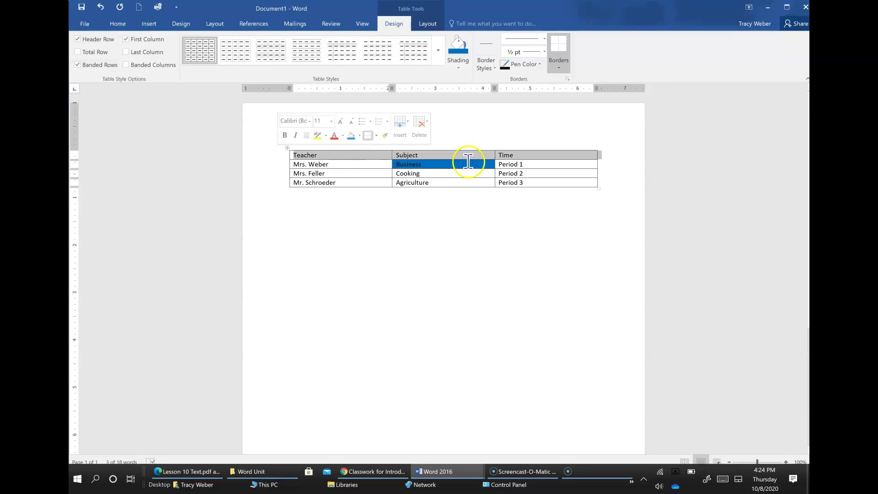
click(456, 68)
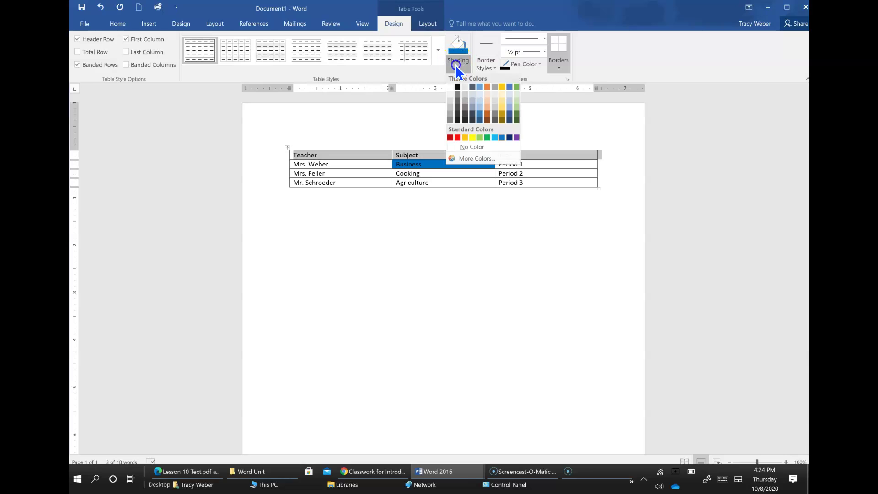
click(502, 88)
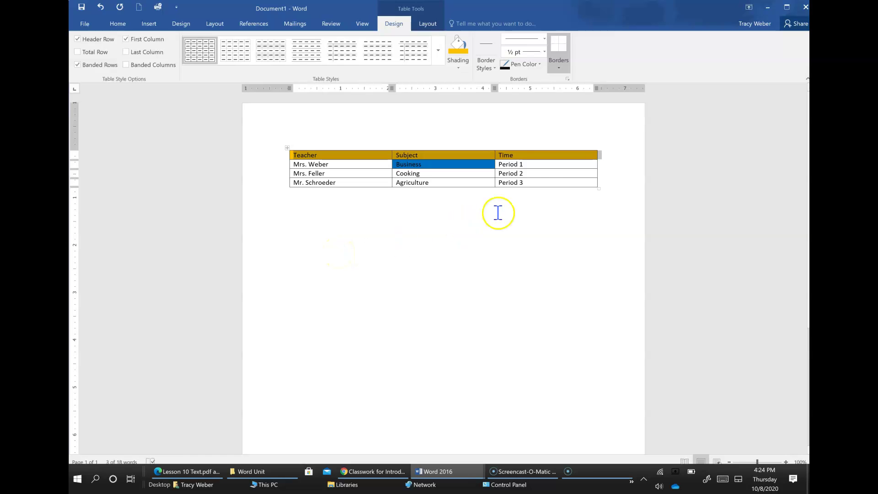
Shade the entire Time column, including its heading, with a dark orange theme color.
click(539, 140)
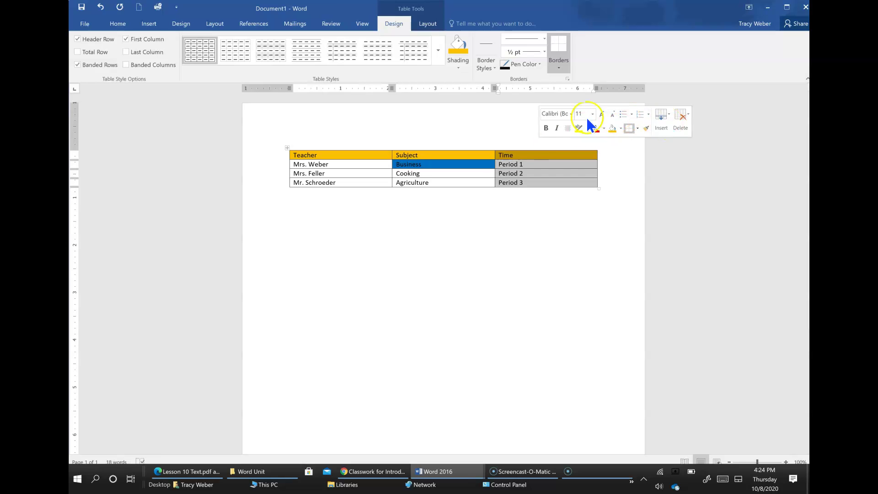
click(649, 115)
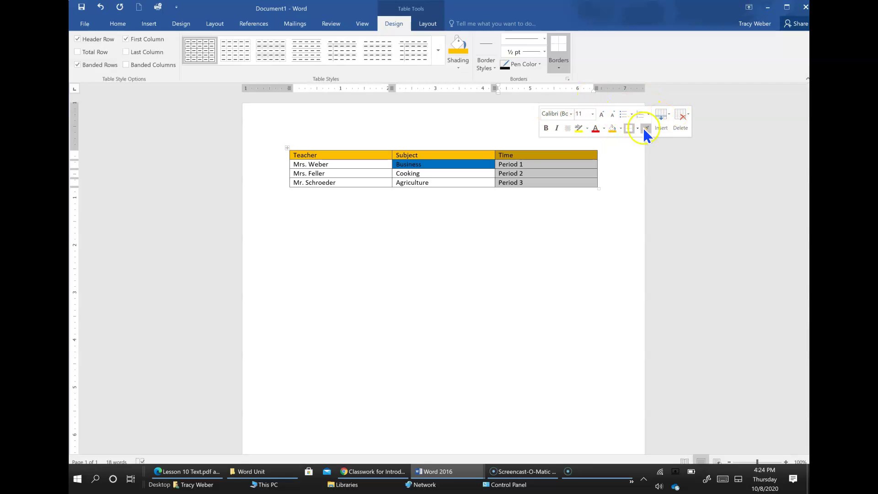
click(621, 129)
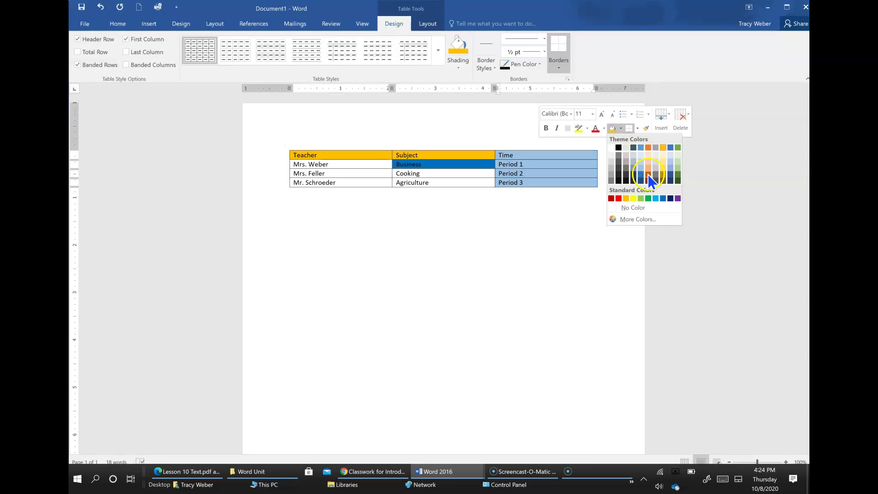
click(649, 174)
click(547, 221)
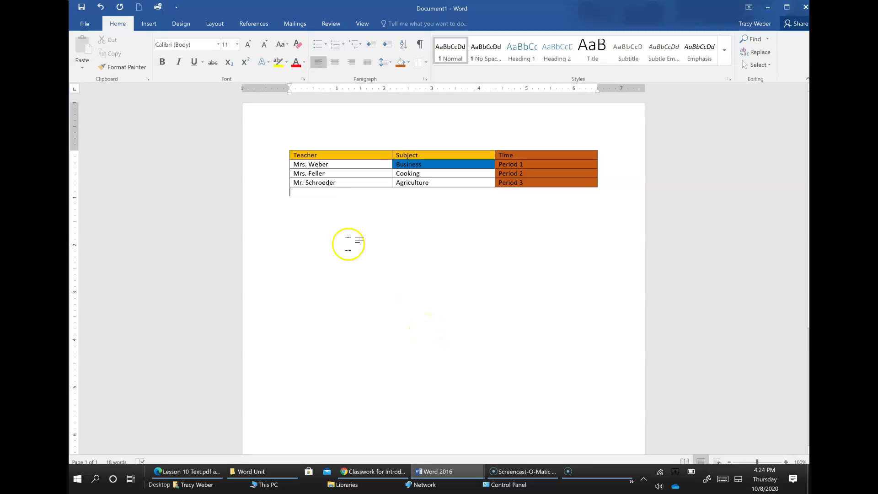
Try adding a blank row at the divider between the Business and Cooking rows, and undo it.
click(295, 174)
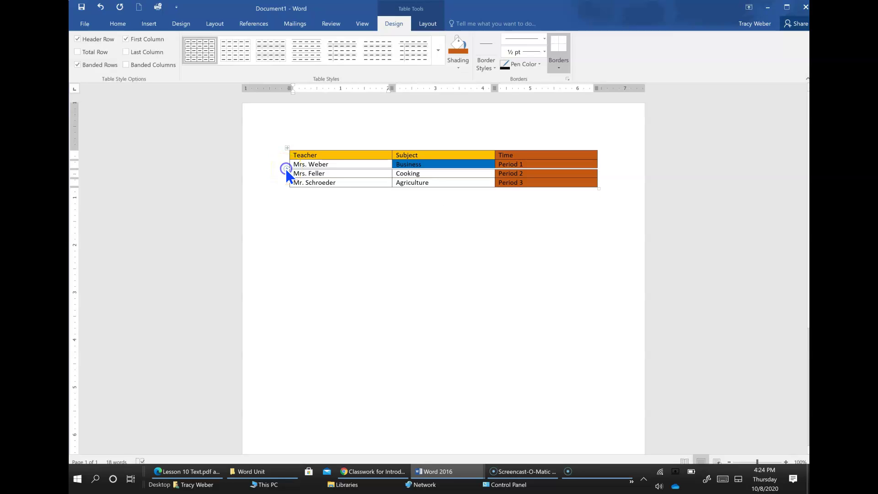
click(285, 168)
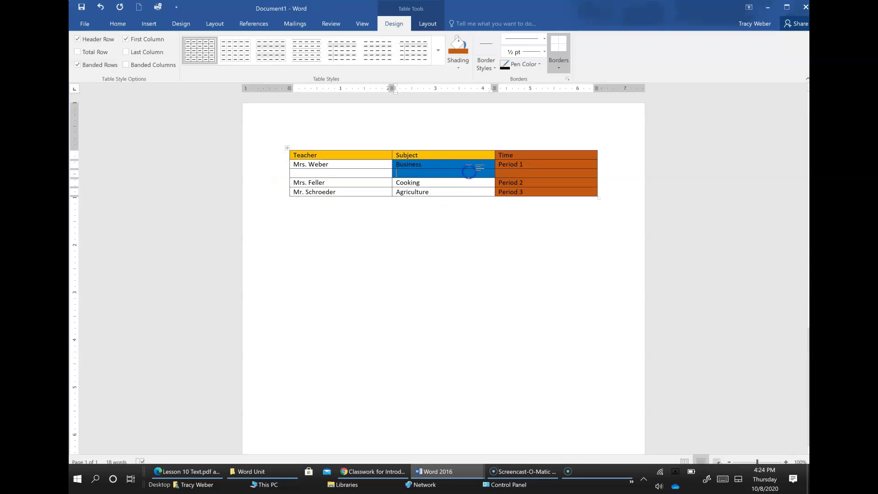
key(ctrl+z)
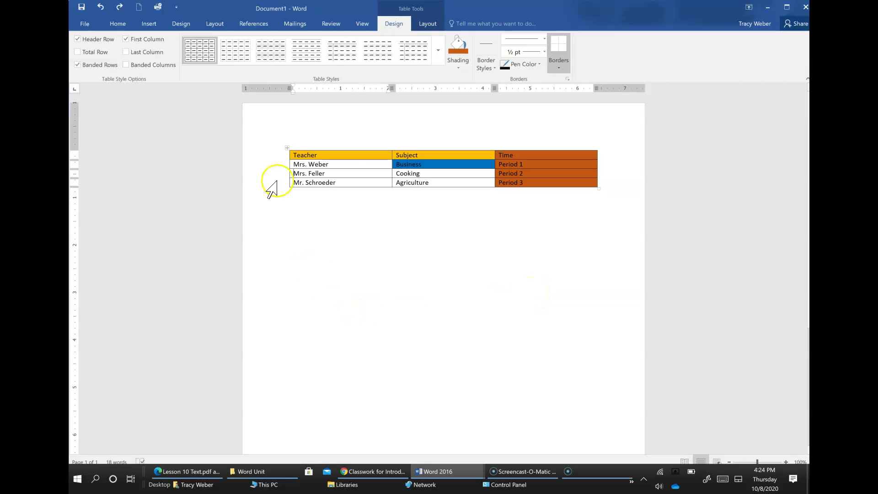
Select the Cooking row, insert a blank row above it, and undo the insertion.
click(273, 175)
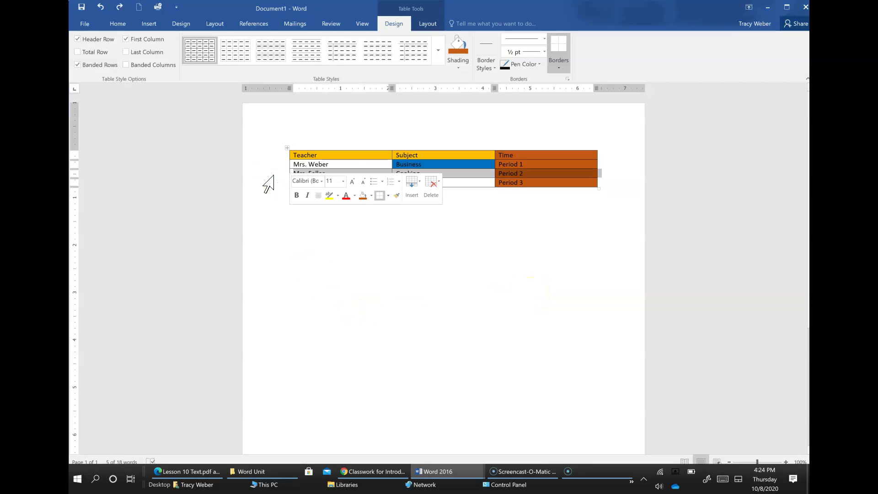
click(411, 189)
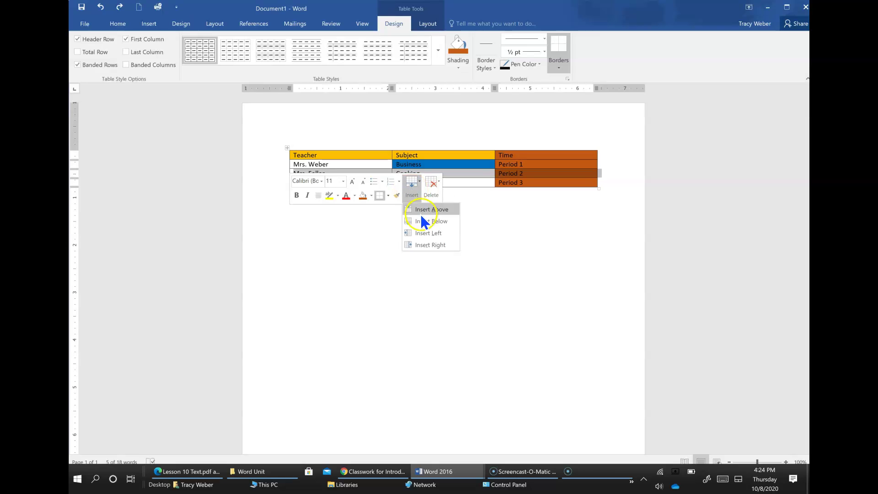
click(421, 211)
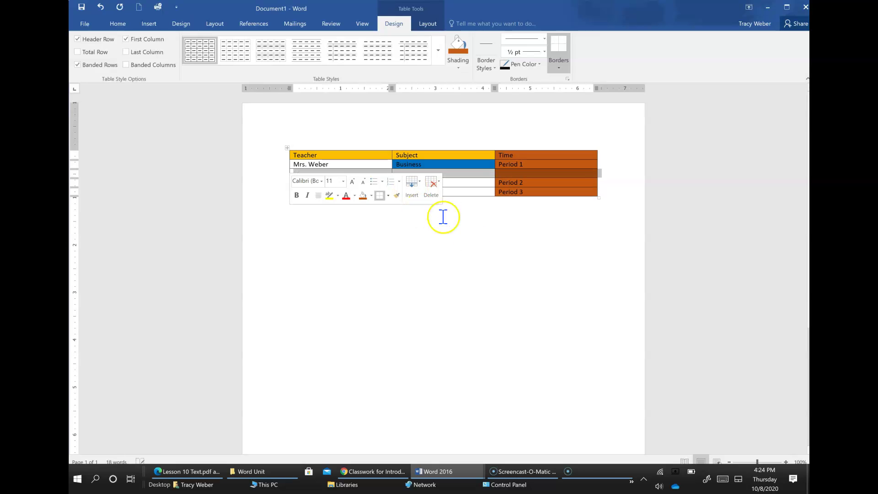
click(471, 237)
key(ctrl+z)
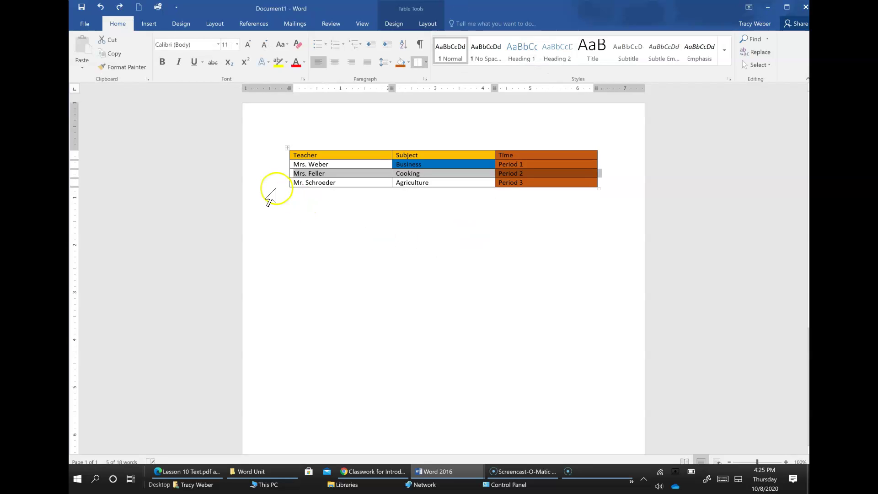
Try the table layout's Insert Above command on the Cooking row, and undo the added row.
click(277, 181)
click(275, 180)
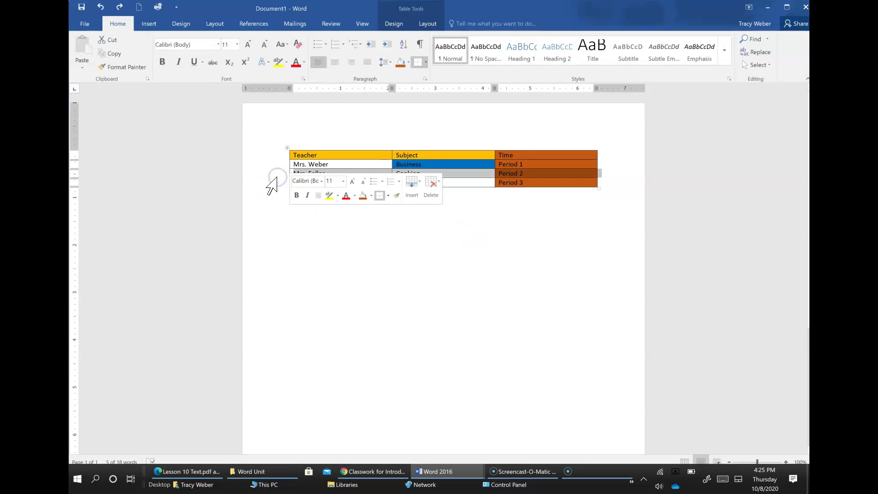
click(429, 24)
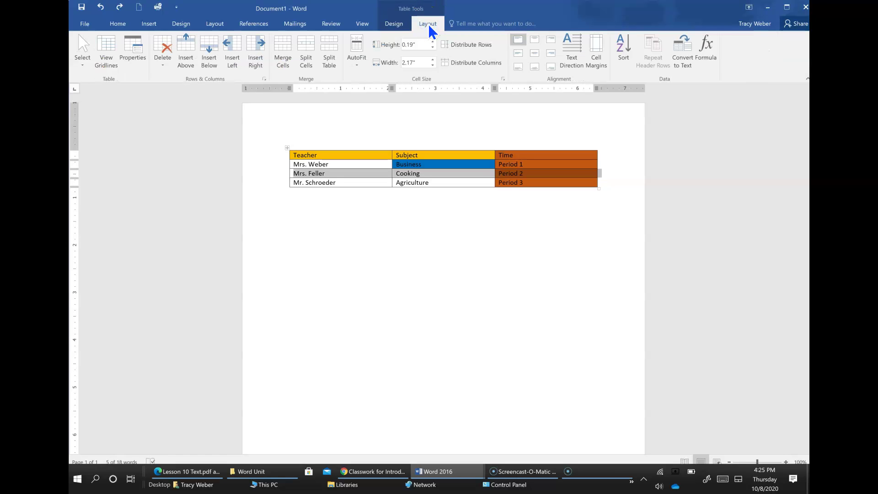
click(187, 59)
click(371, 261)
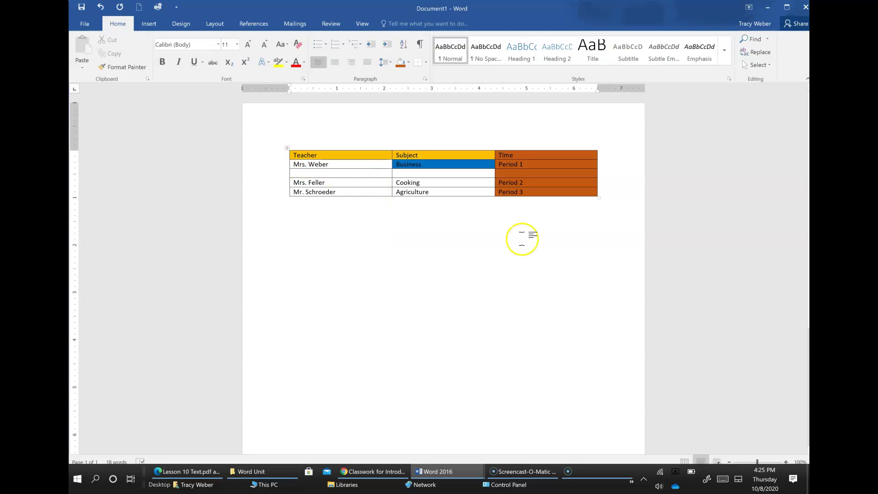
key(ctrl+z)
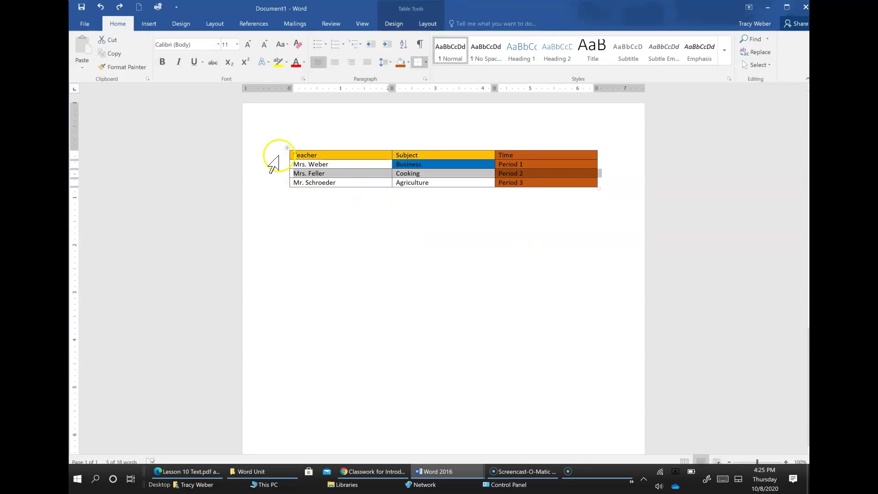
Insert a new row above the heading row and enter the title "My Teachers" in its first cell.
click(283, 157)
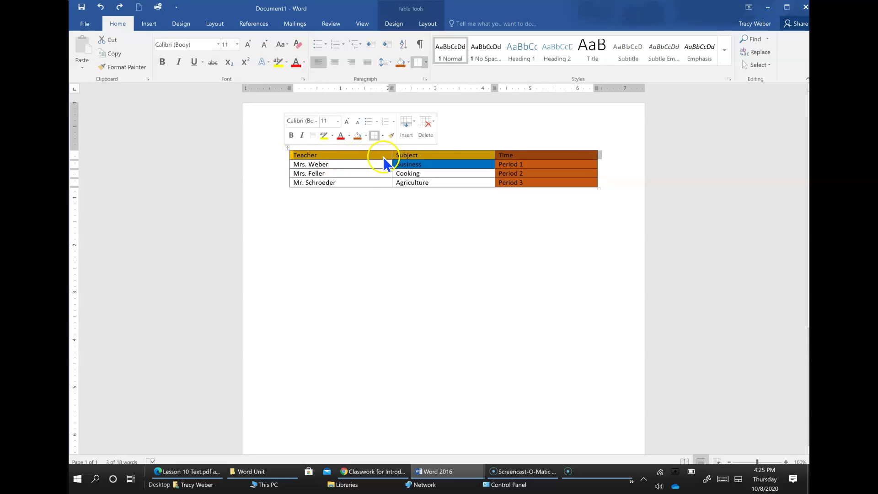
click(408, 133)
click(412, 150)
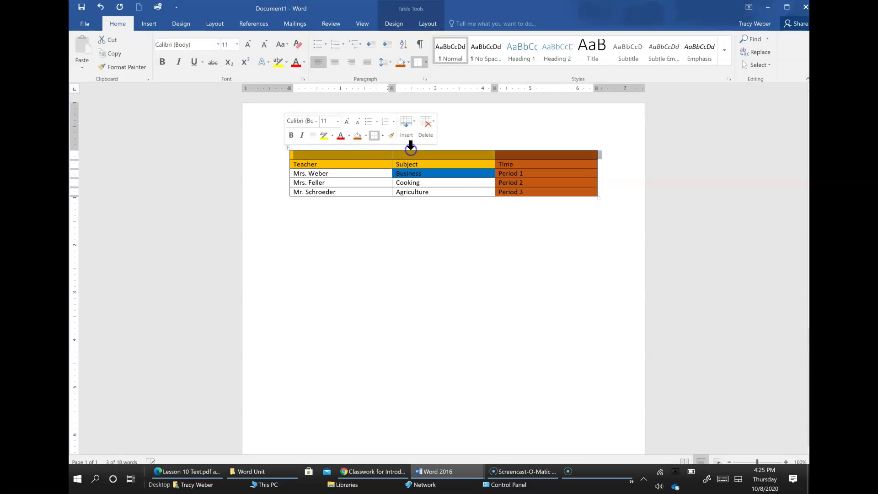
click(373, 157)
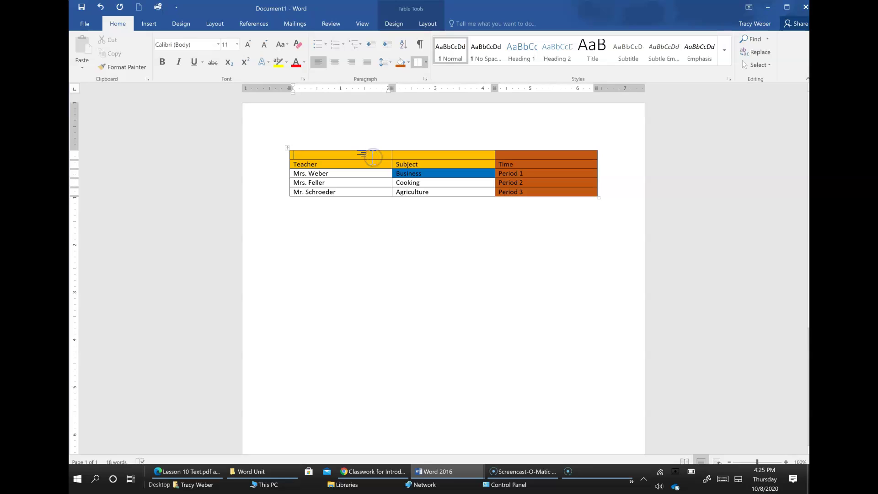
text(My Teachers)
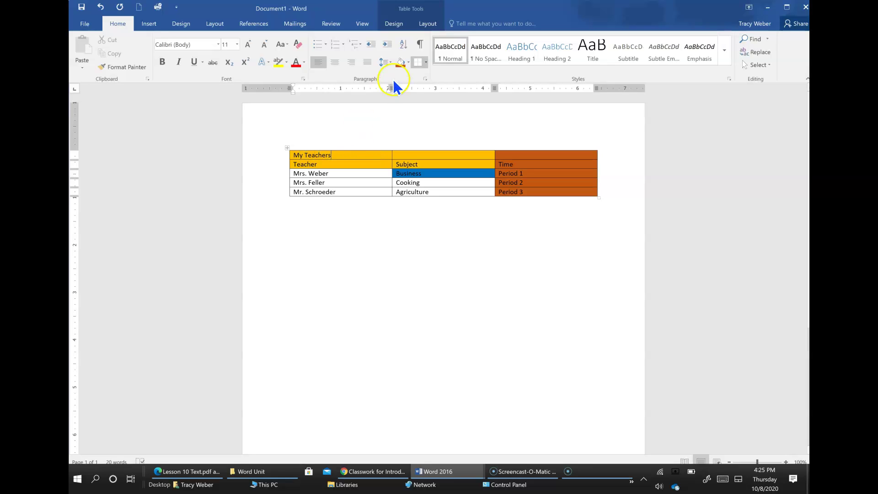
click(370, 156)
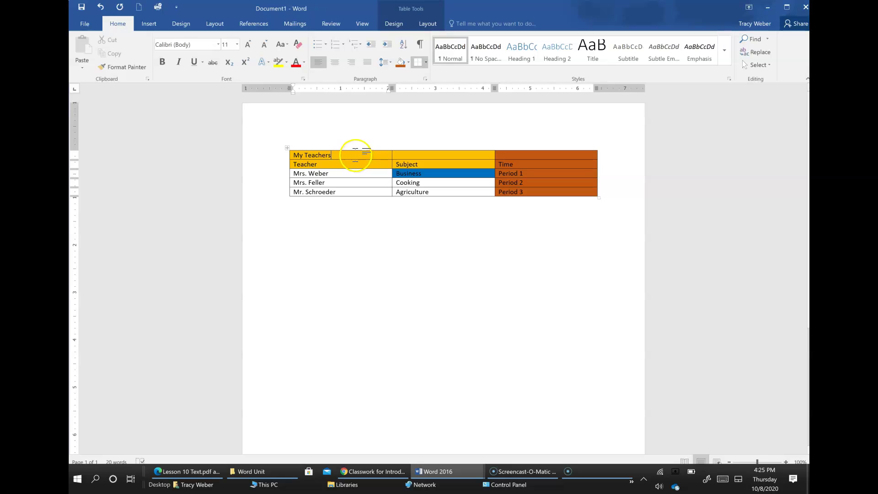
Merge the three cells of the table's "My Teachers" title row into one cell.
drag(355, 154, 516, 153)
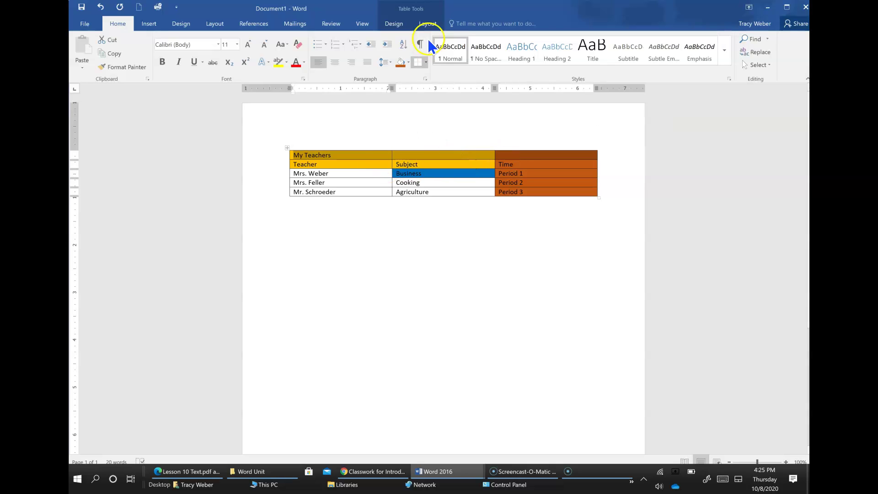
click(392, 25)
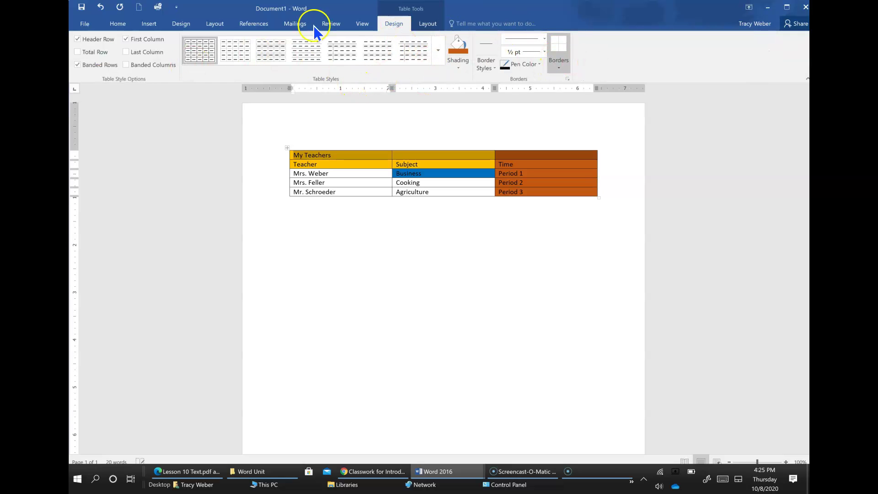
click(427, 25)
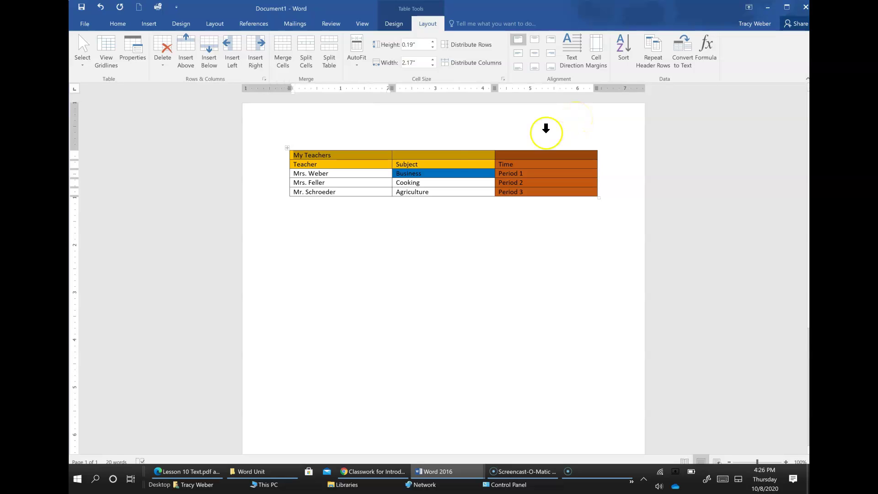
right_click(460, 155)
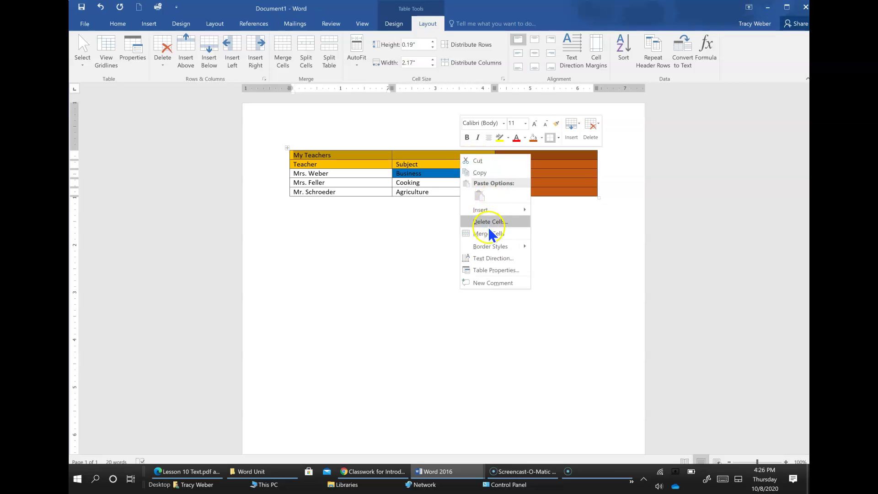
click(484, 177)
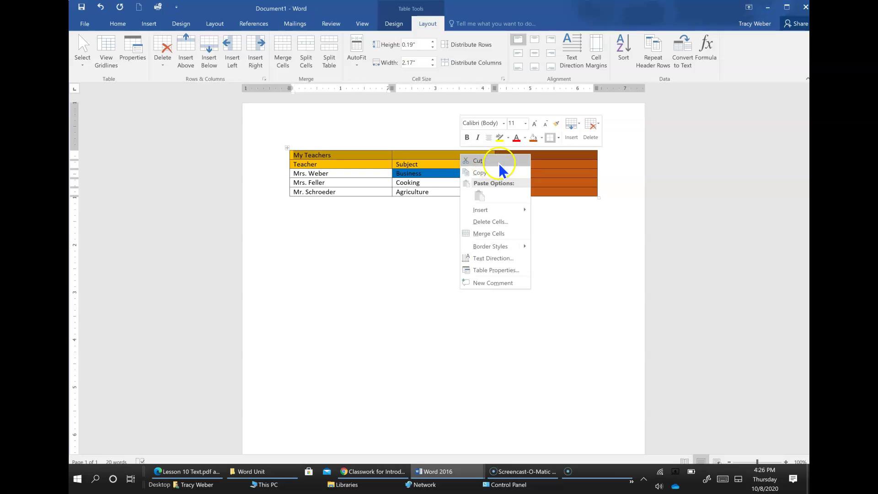
click(488, 234)
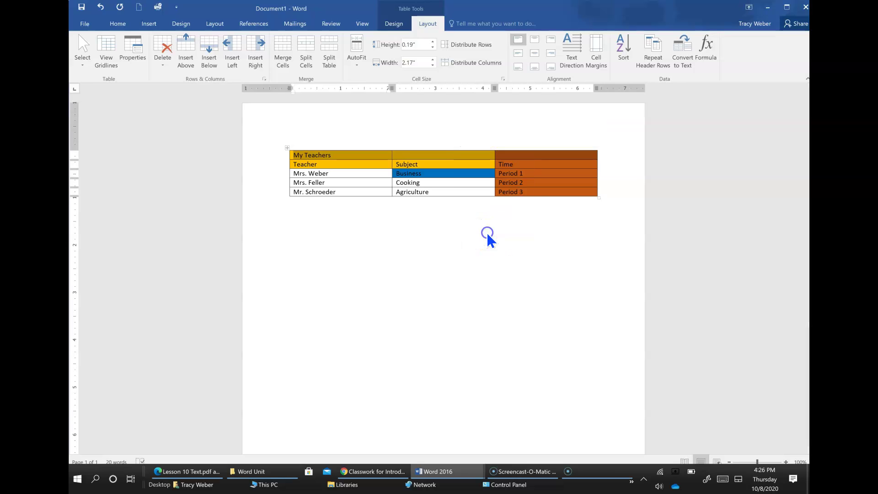
Center the "My Teachers" title text horizontally within its merged cell.
click(400, 153)
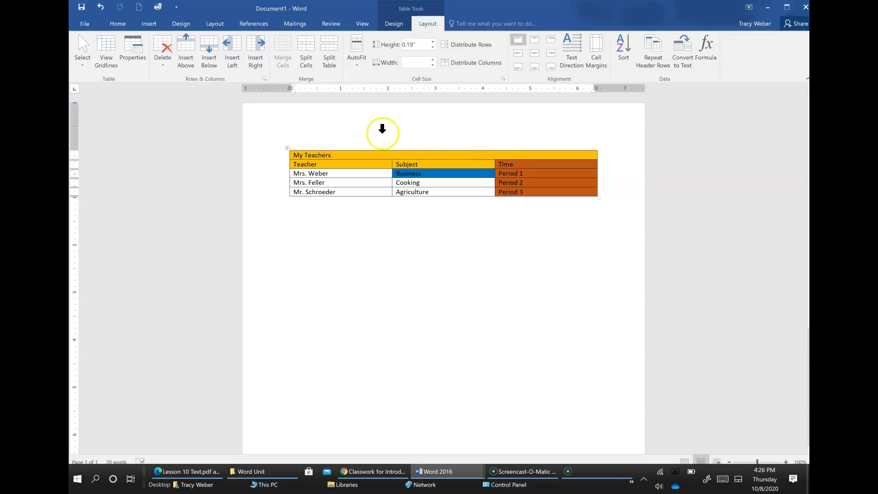
click(117, 24)
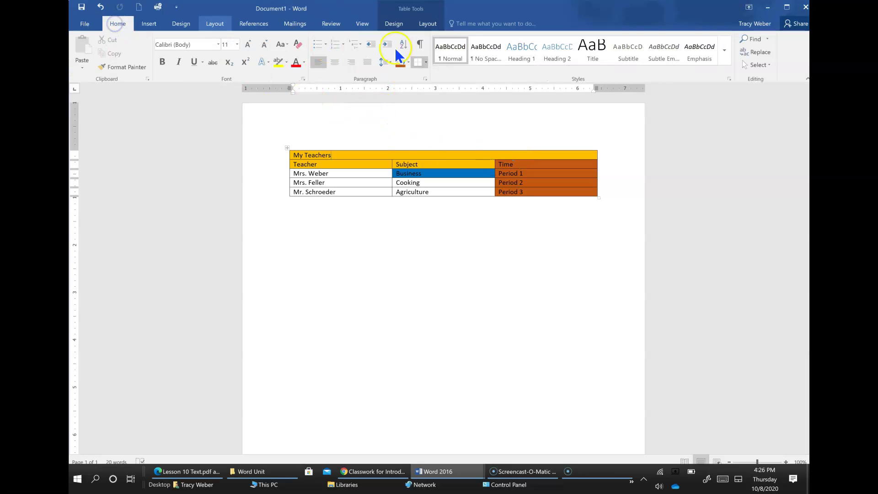
click(337, 62)
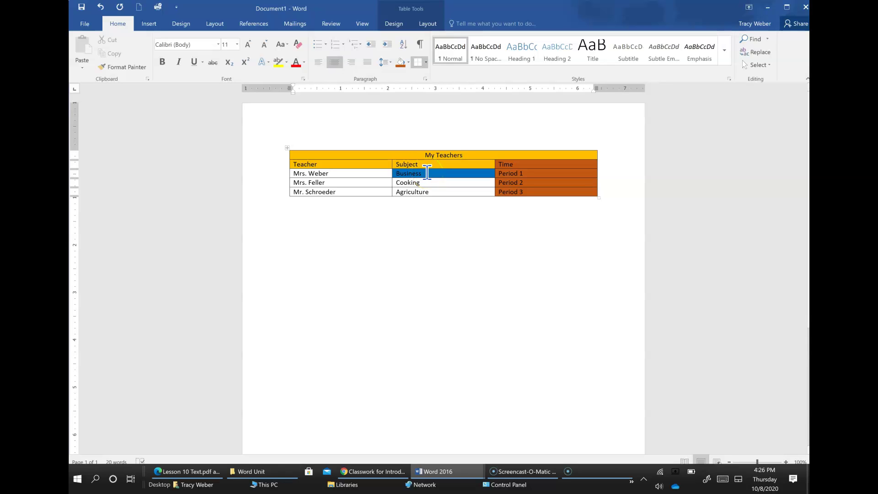